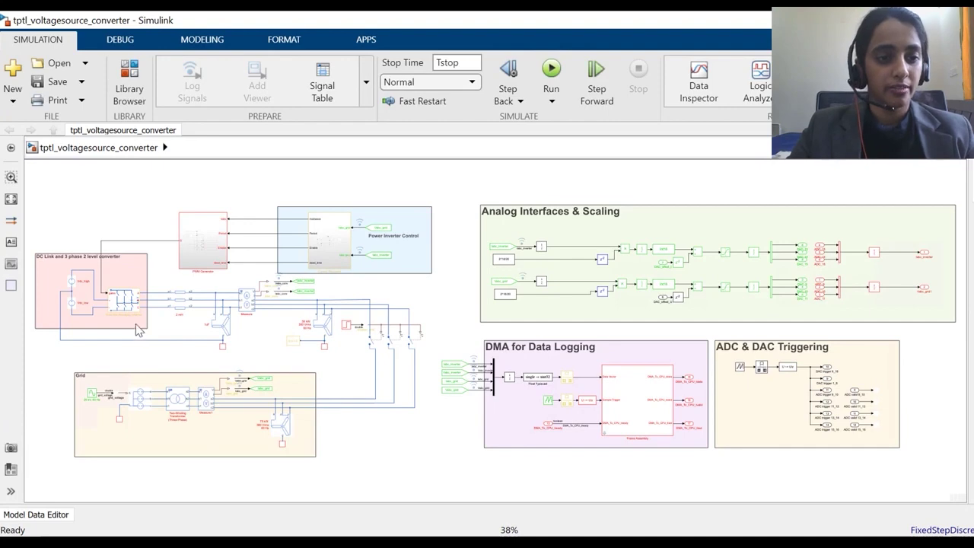
Select the three-phase converter's output wiring and delete it
left_click(124, 299)
left_click(124, 299)
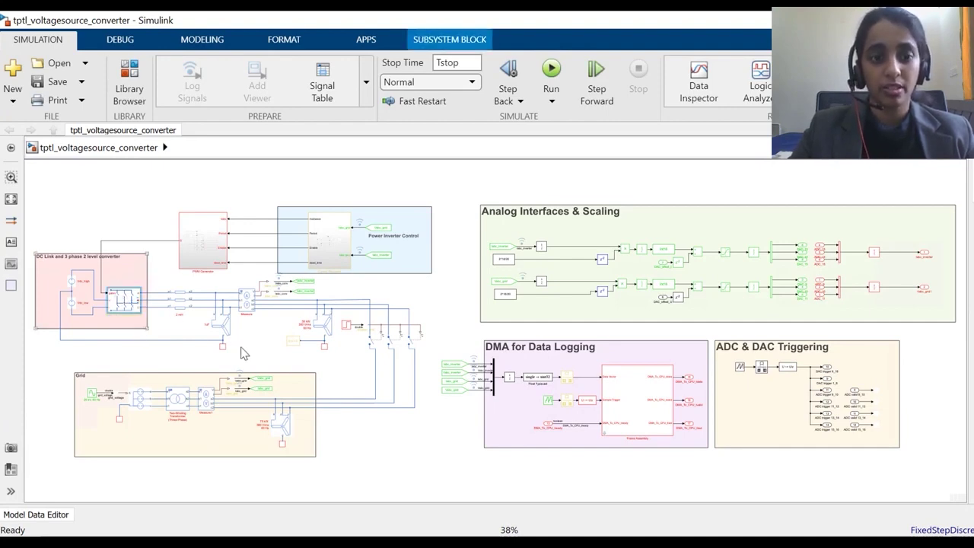
left_click(220, 325)
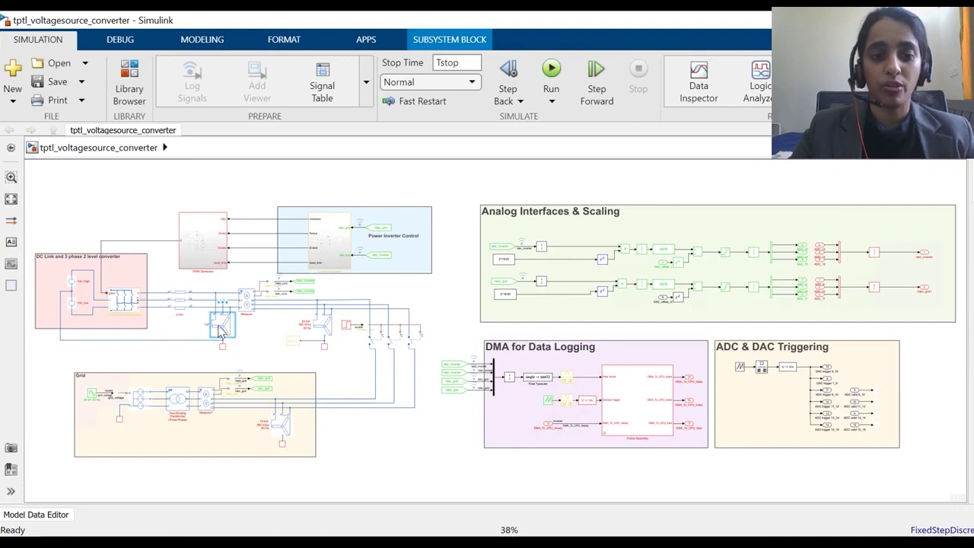
left_click_drag(161, 279, 195, 316)
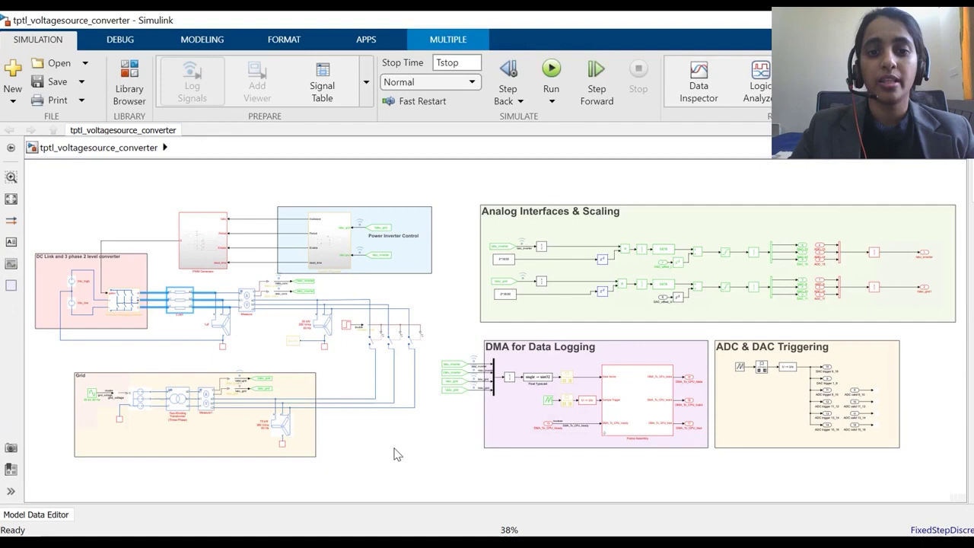
key("Delete")
Inspect the signal and DMA tags, breaker blocks, and the Simscape block below the converter
left_click(307, 284)
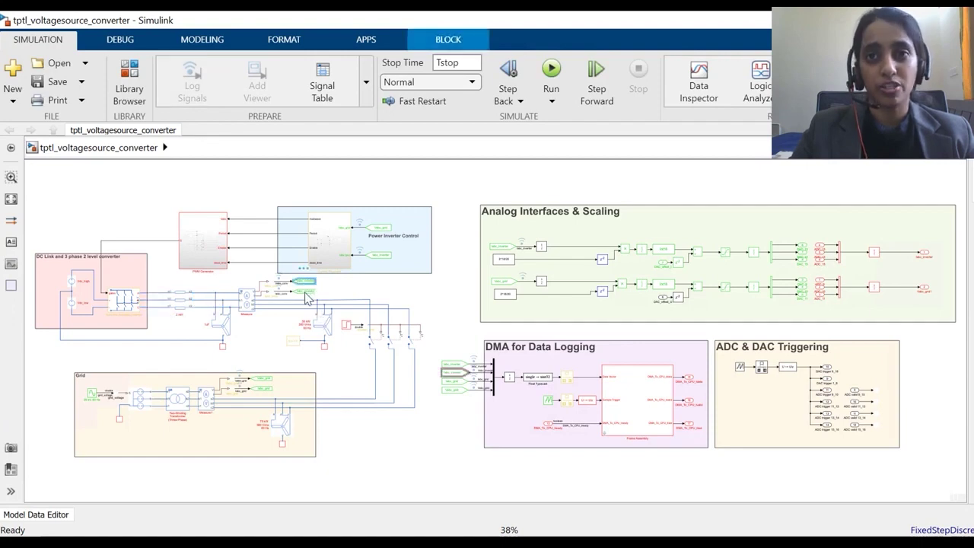
left_click(307, 299)
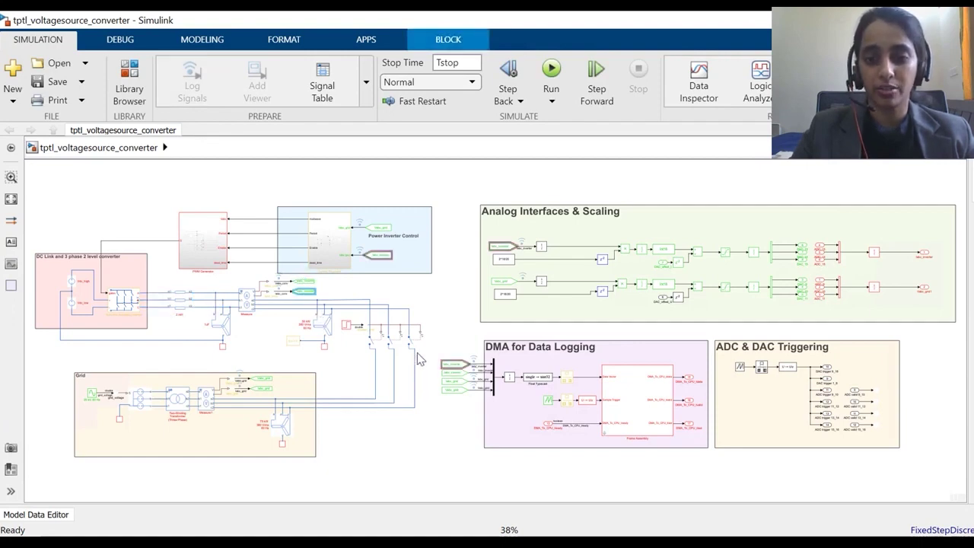
left_click_drag(359, 298, 423, 377)
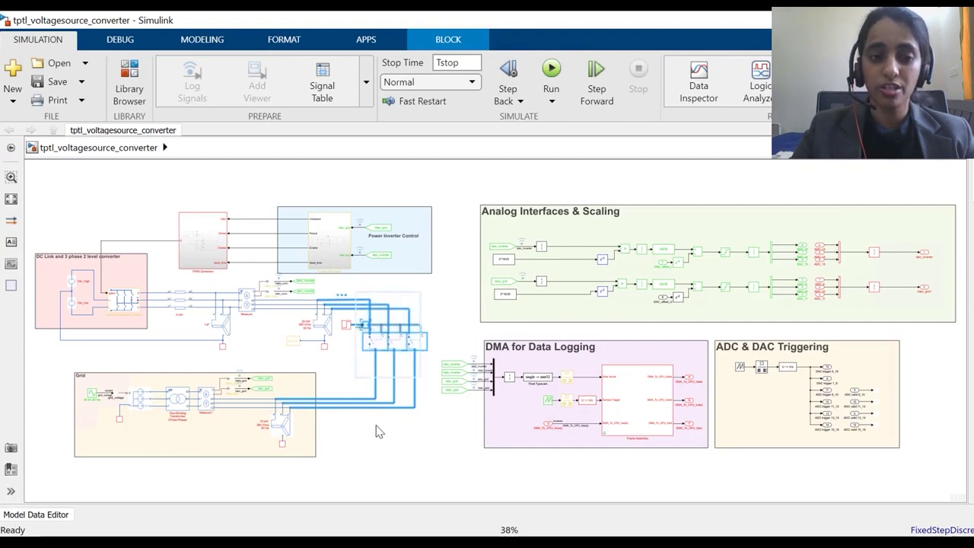
left_click(217, 341)
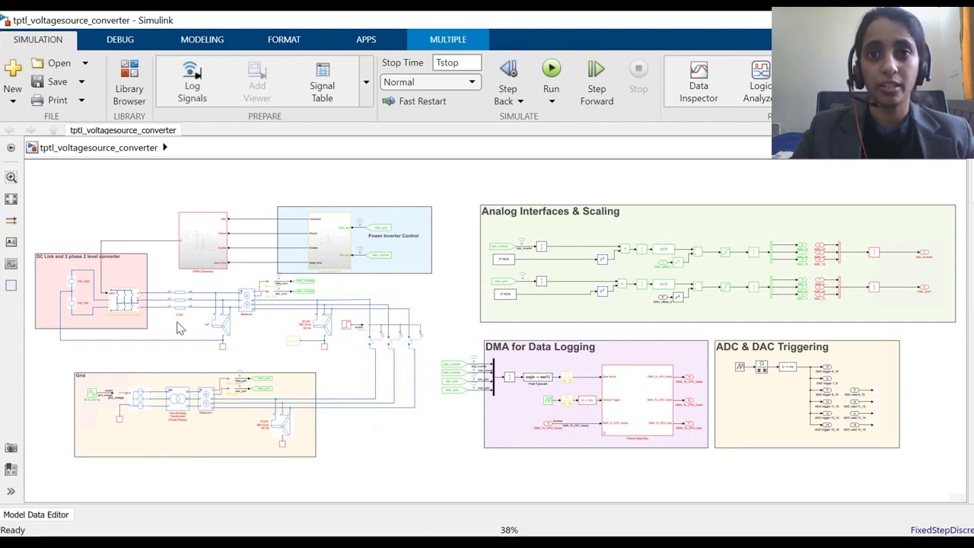
left_click(133, 304)
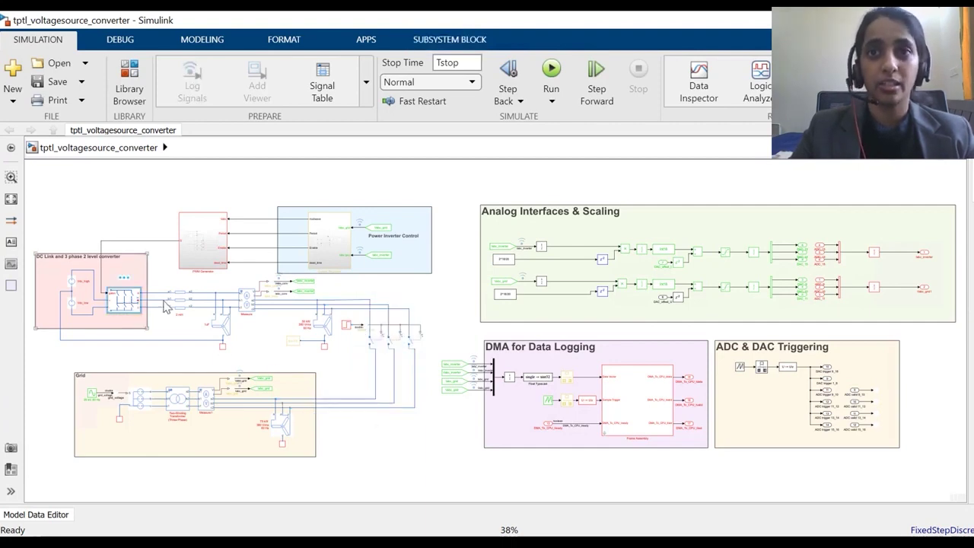
left_click(222, 326)
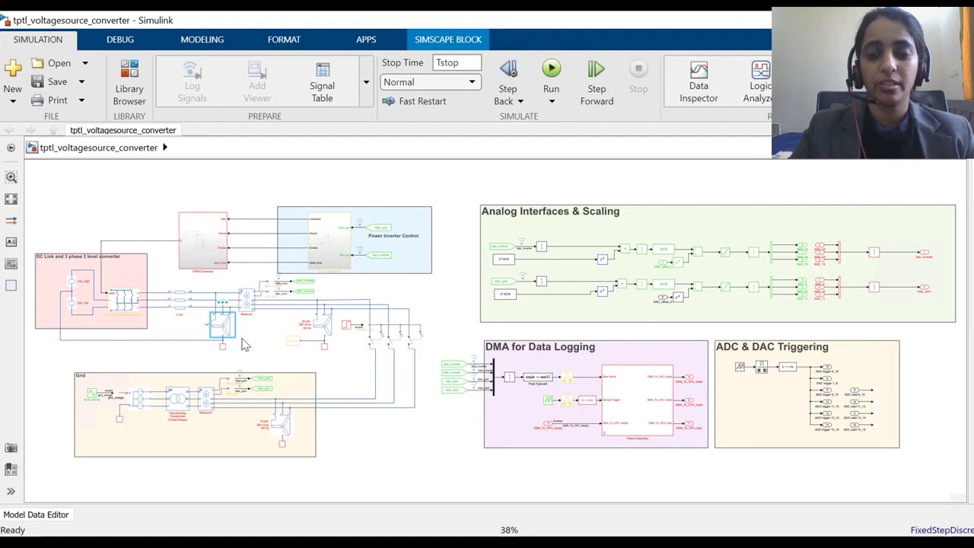
Inspect the Grid's three-phase and transformer blocks, plus the Analog Interfaces, DMA and ADC/DAC areas
left_click(301, 432)
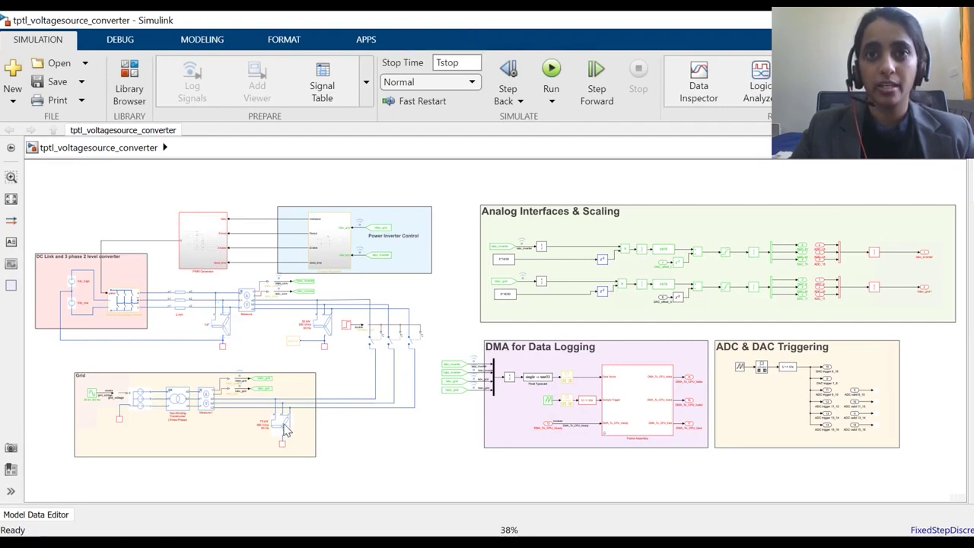
left_click(278, 424)
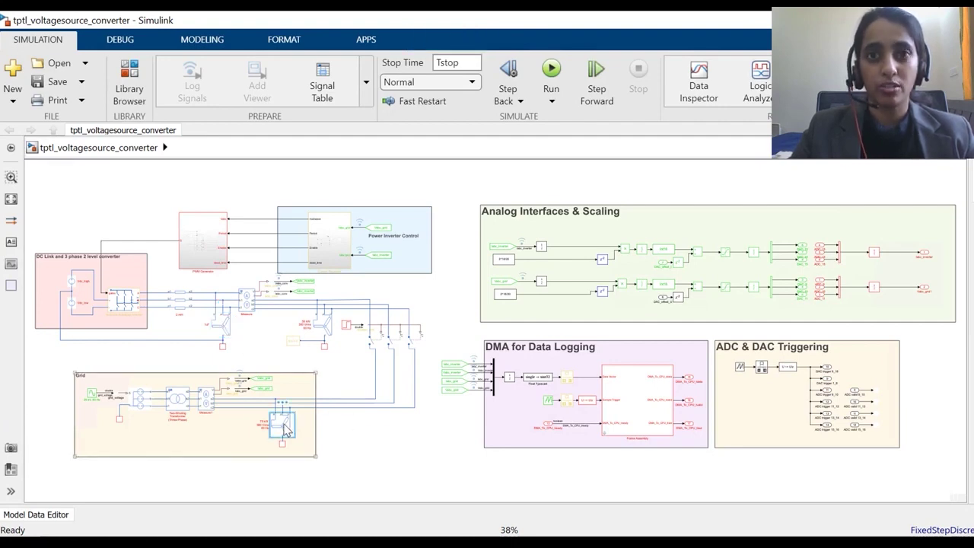
left_click(179, 399)
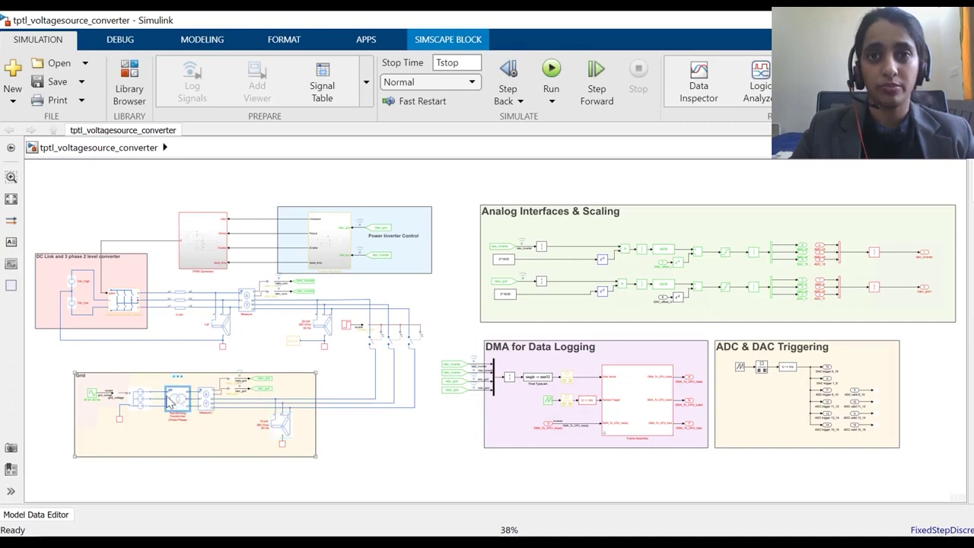
left_click(573, 315)
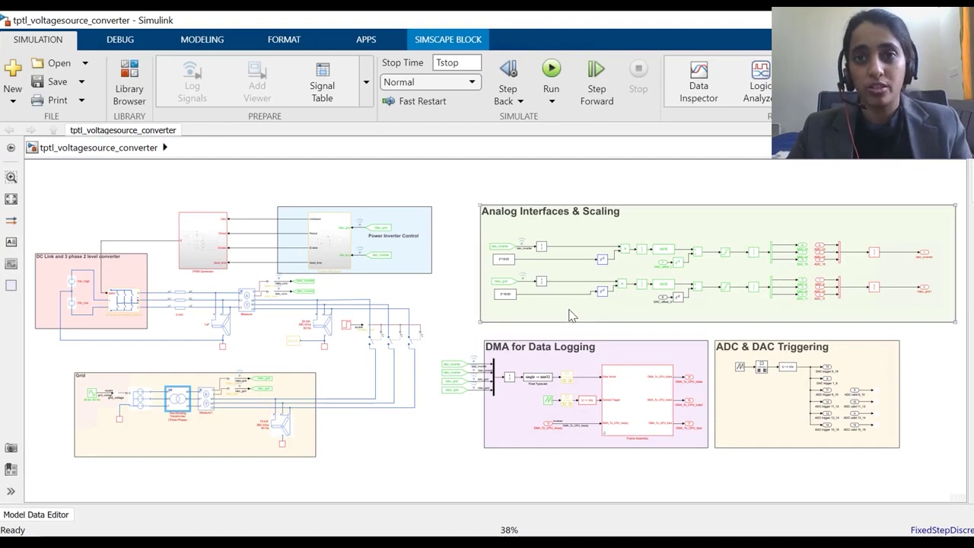
left_click(572, 317)
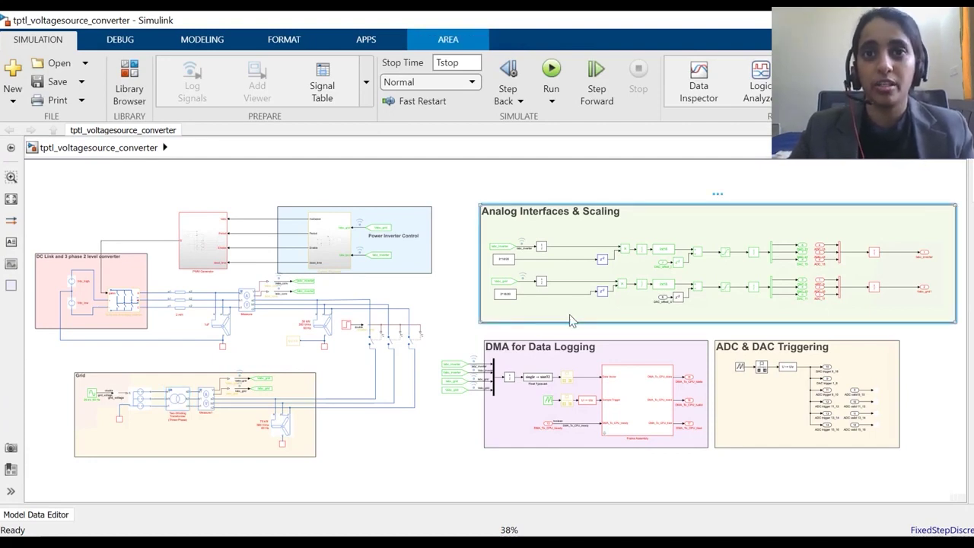
left_click(575, 418)
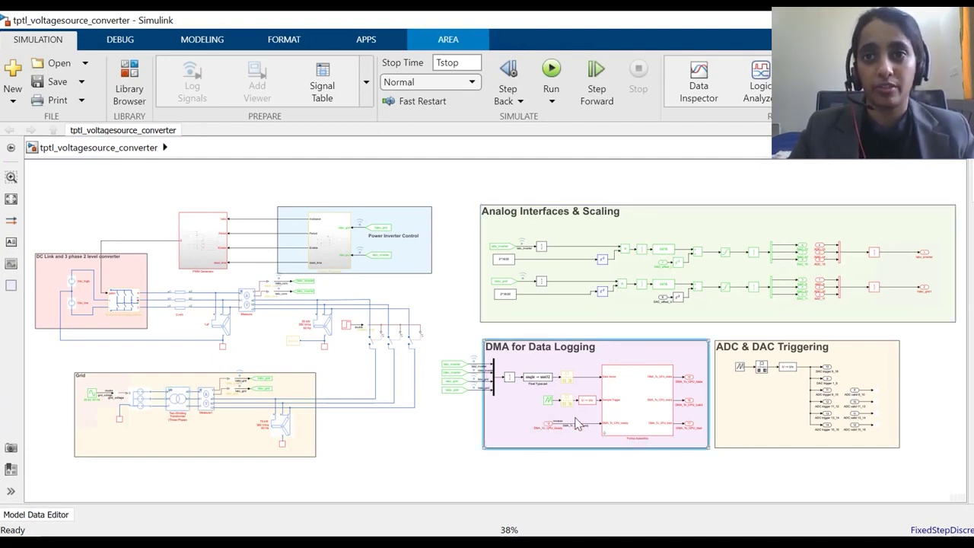
left_click(758, 429)
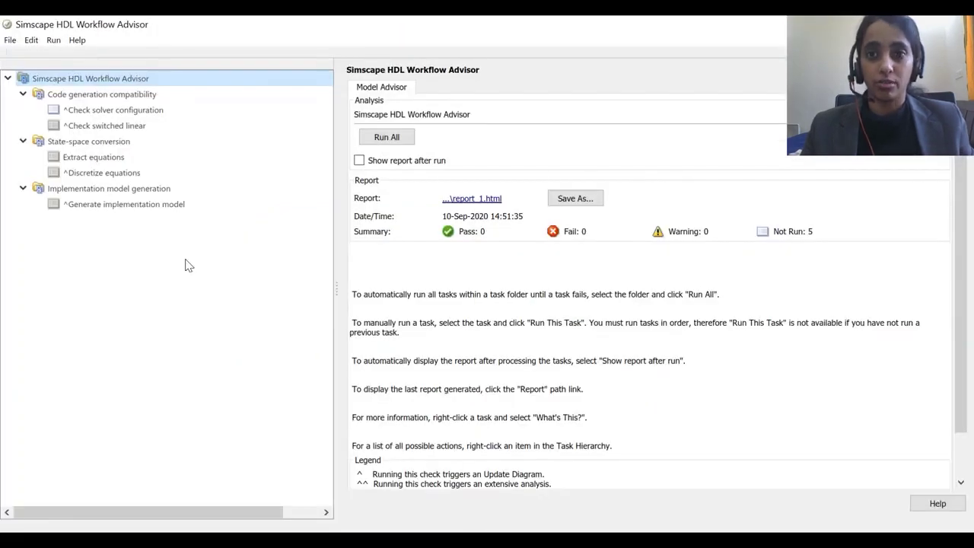
Run Check solver configuration, then the remaining tasks through Generate implementation model
right_click(110, 112)
left_click(152, 124)
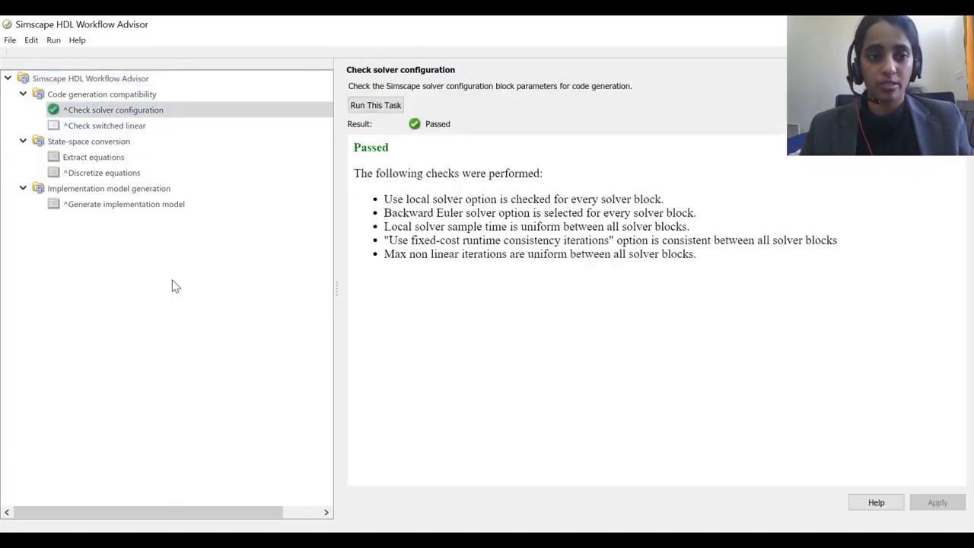
left_click(93, 174)
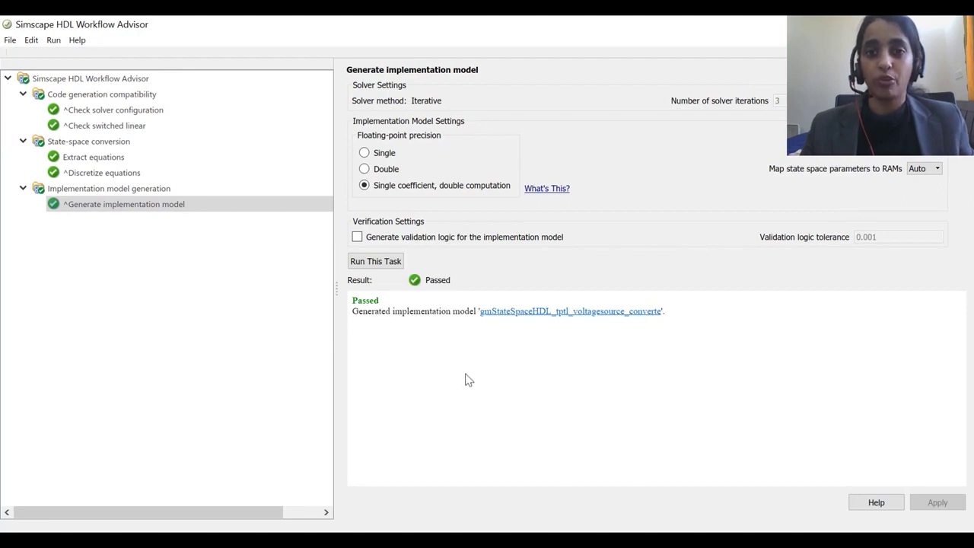
Set floating-point precision to Double, leave RAM mapping on Auto, and open the generated model
left_click(363, 152)
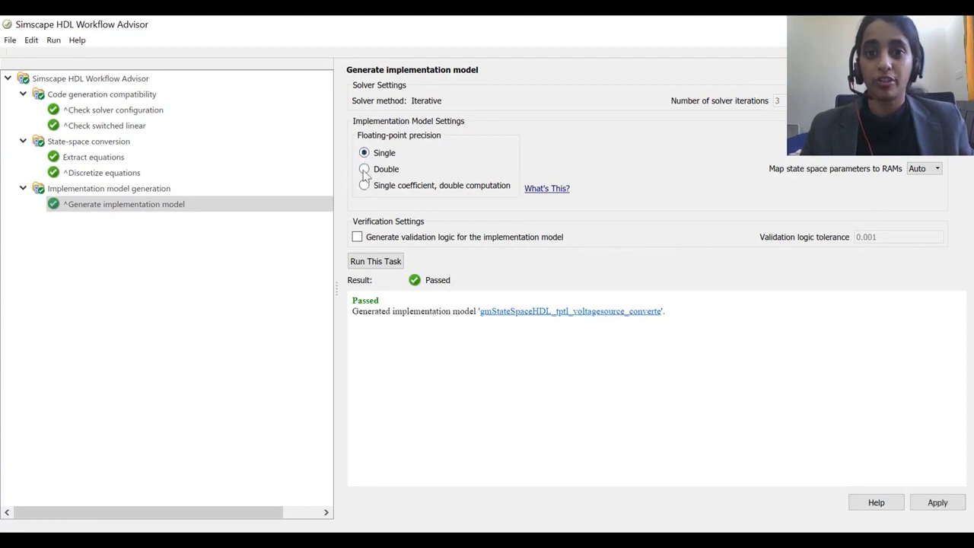
left_click(365, 169)
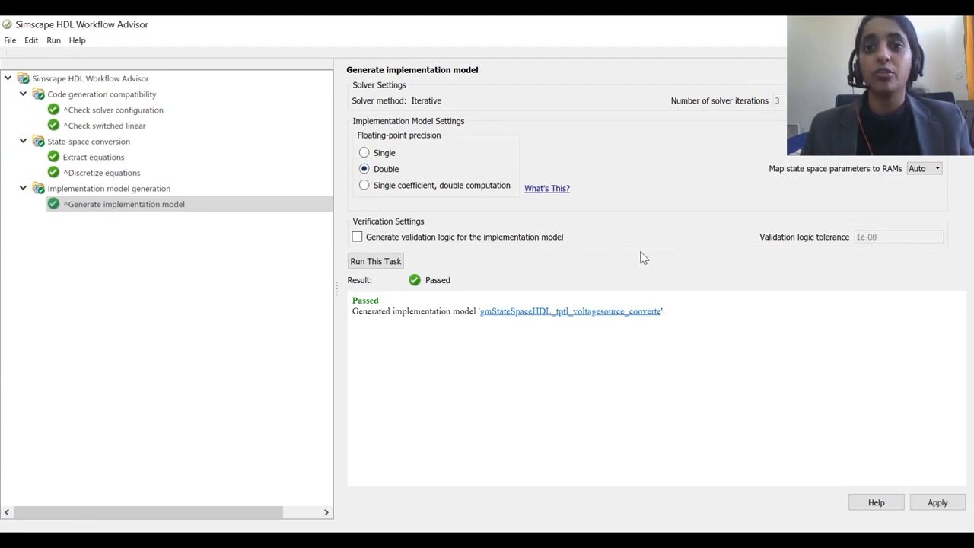
left_click(938, 170)
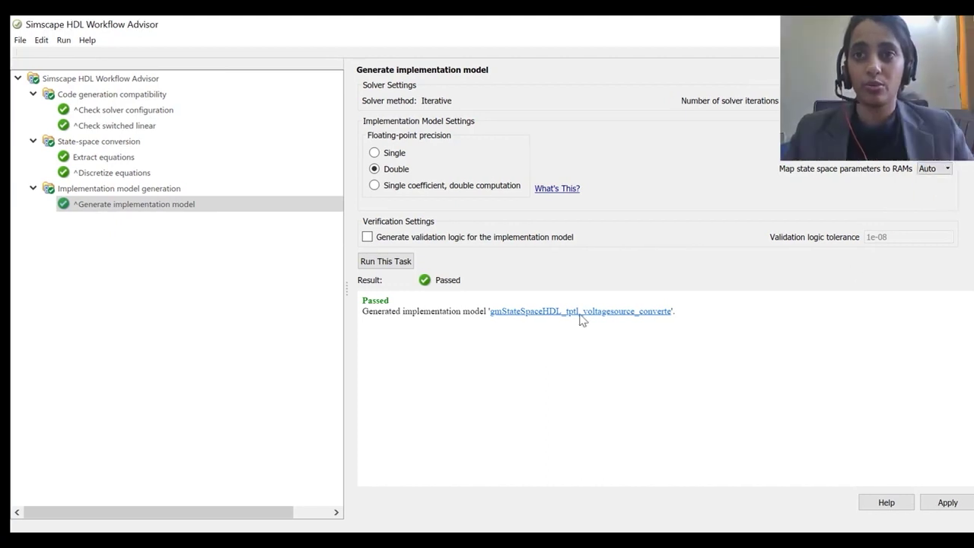
left_click(580, 316)
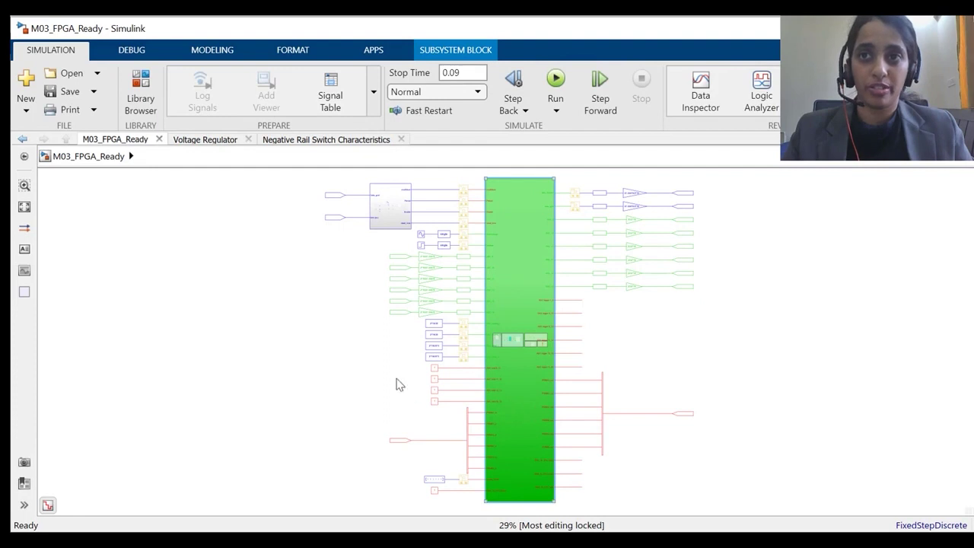
Open the FPGA subsystem in M03_FPGA_Ready to view its contents
left_click(378, 186)
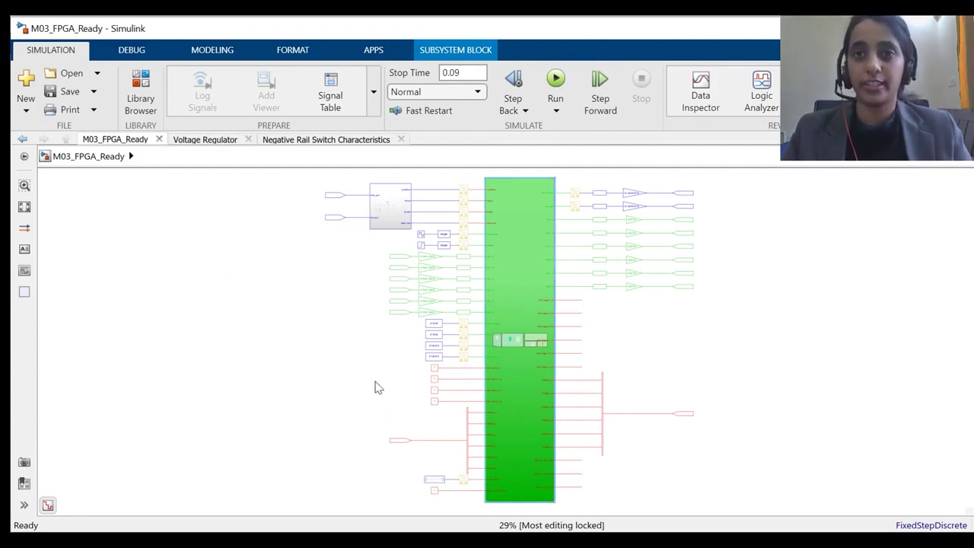
double_click(525, 413)
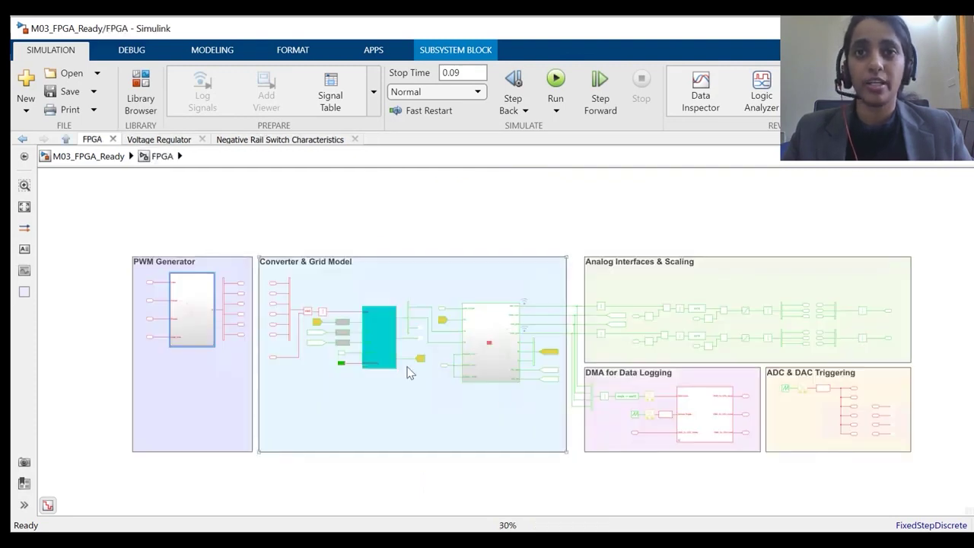
left_click(413, 435)
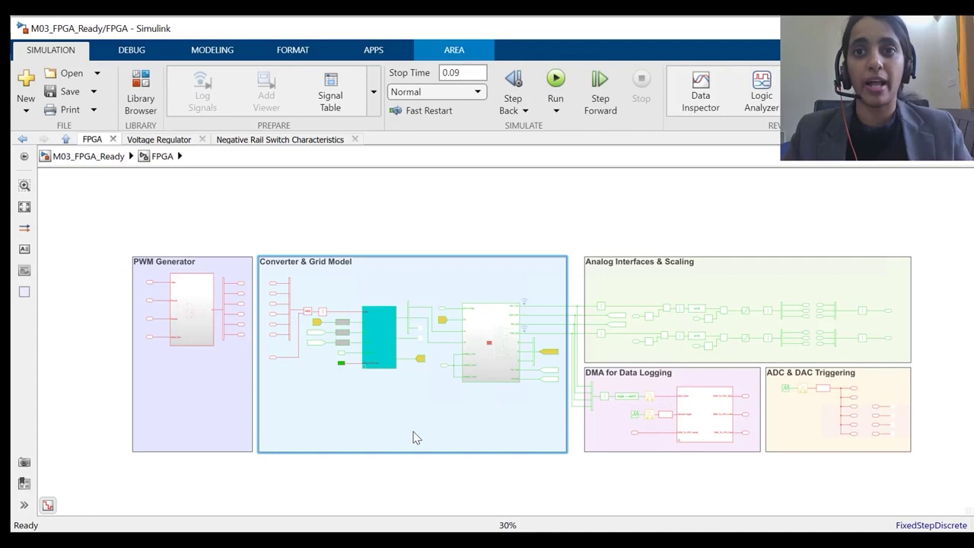
scroll(408, 362, "up", 1)
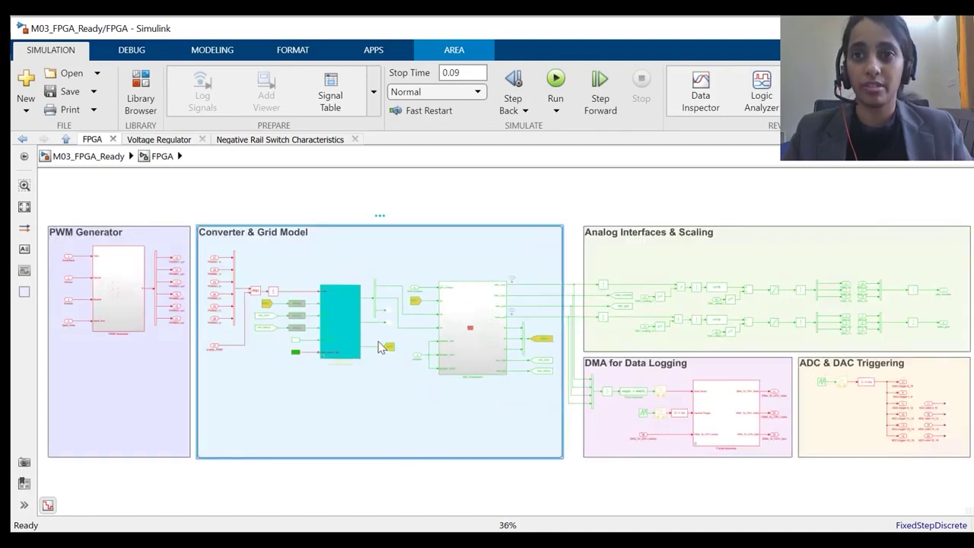
left_click(482, 341)
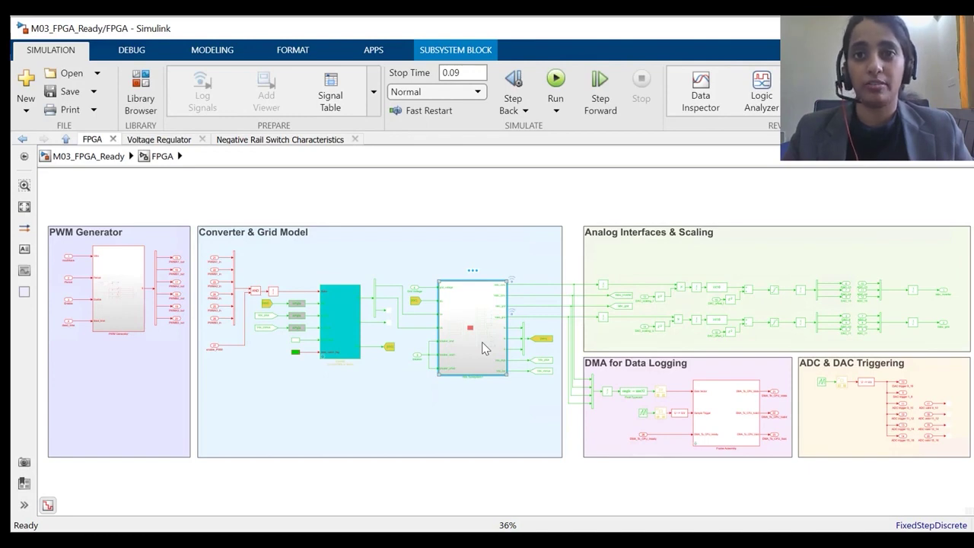
left_click(125, 311)
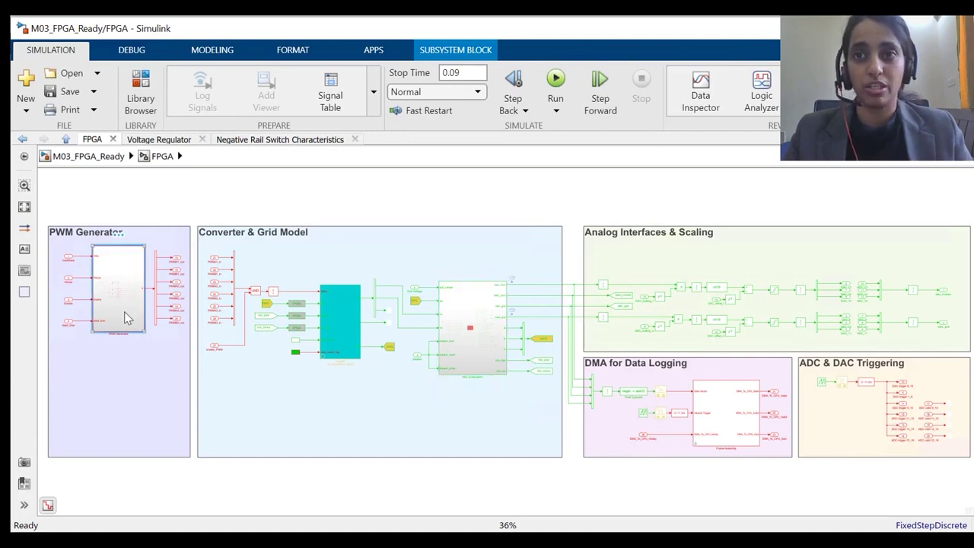
left_click(683, 272)
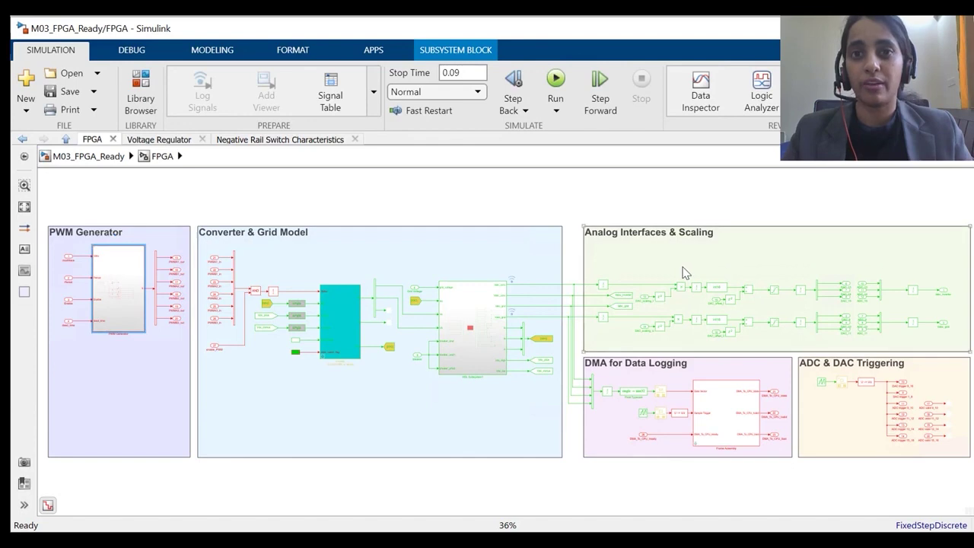
left_click(727, 433)
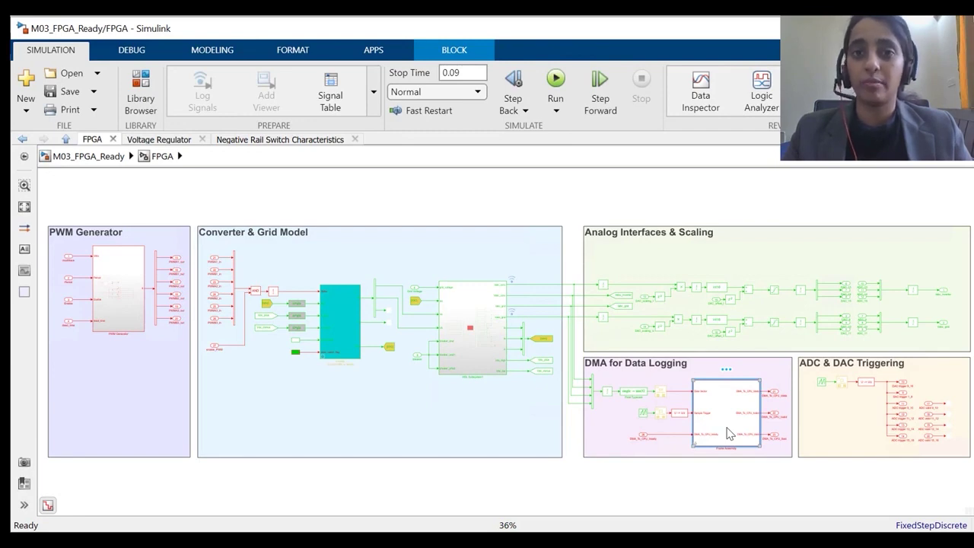
left_click(853, 447)
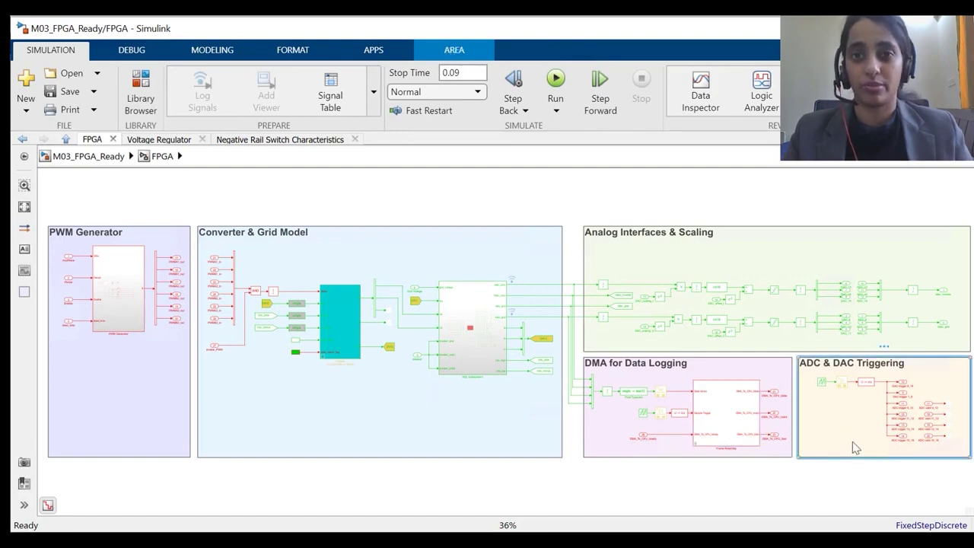
left_click(493, 416)
left_click(50, 169)
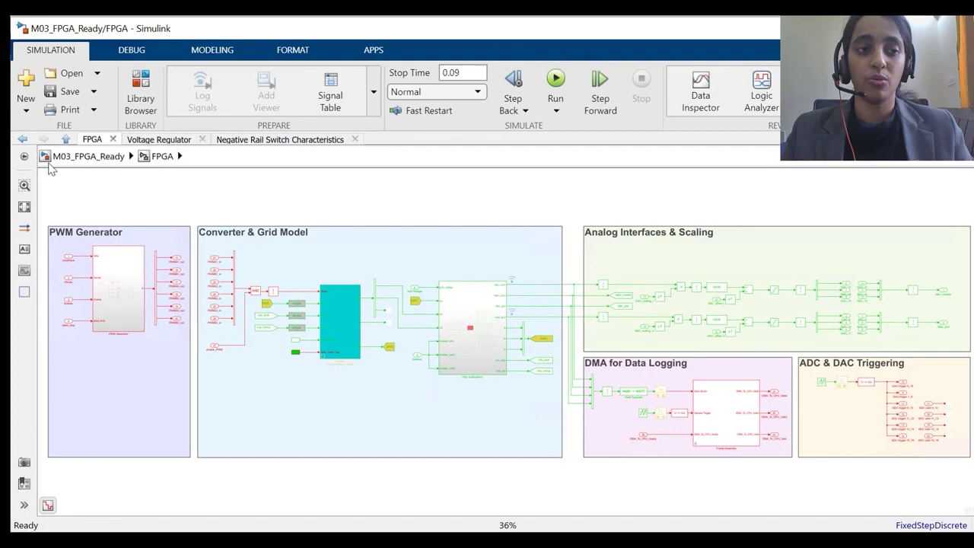
From the top-level M03_FPGA_Ready model, launch HDL Workflow Advisor for the green FPGA subsystem
left_click(23, 141)
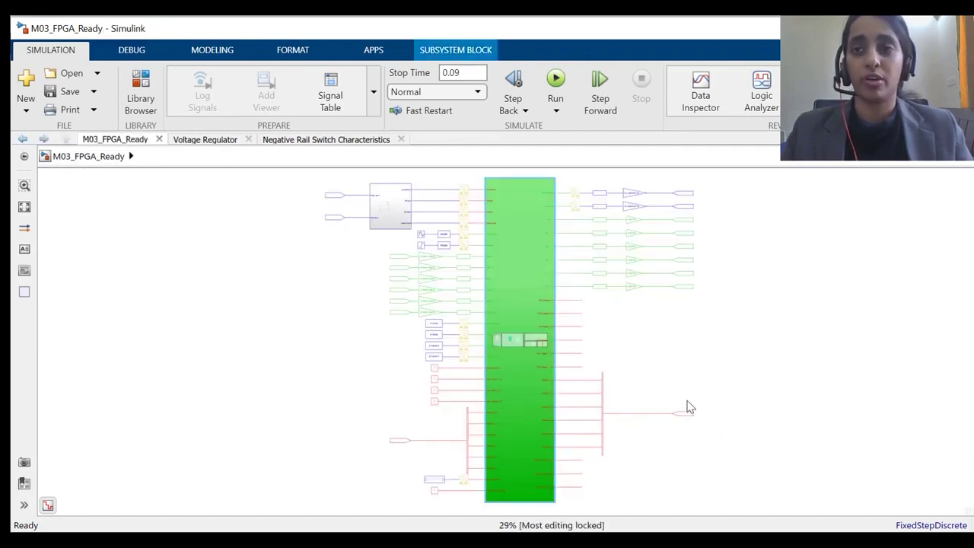
left_click(519, 405)
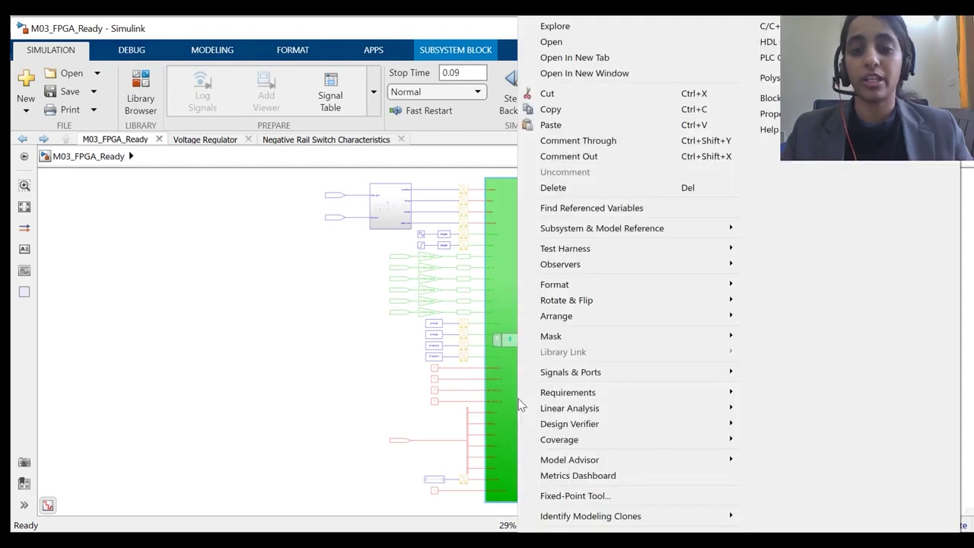
mouse_move(769, 42)
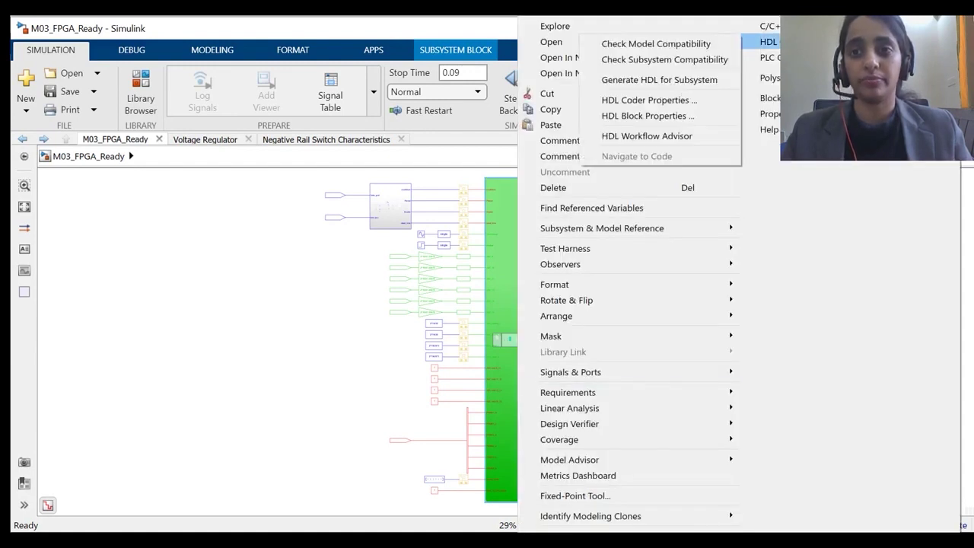
left_click(676, 137)
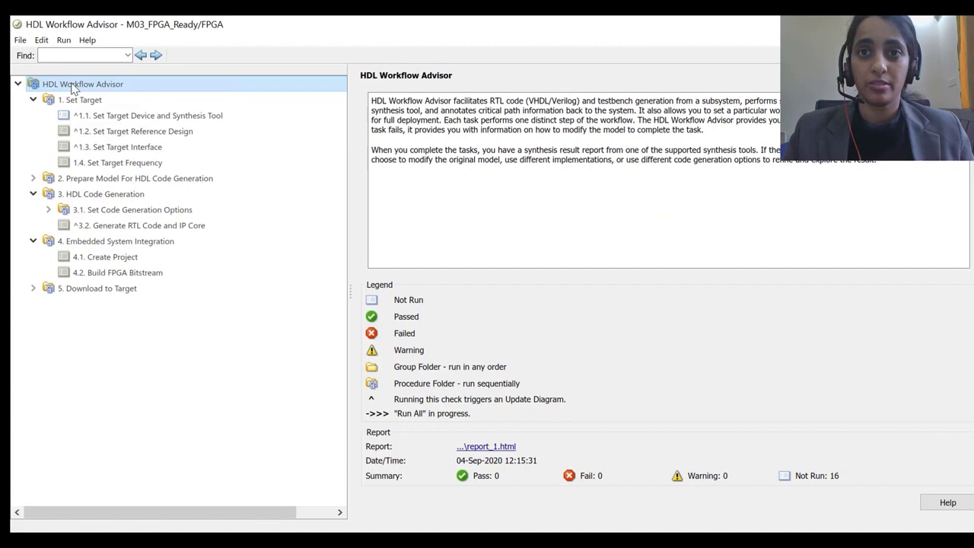
Review the target device, reference design and interface table in tasks 1.1 to 1.3
left_click(142, 118)
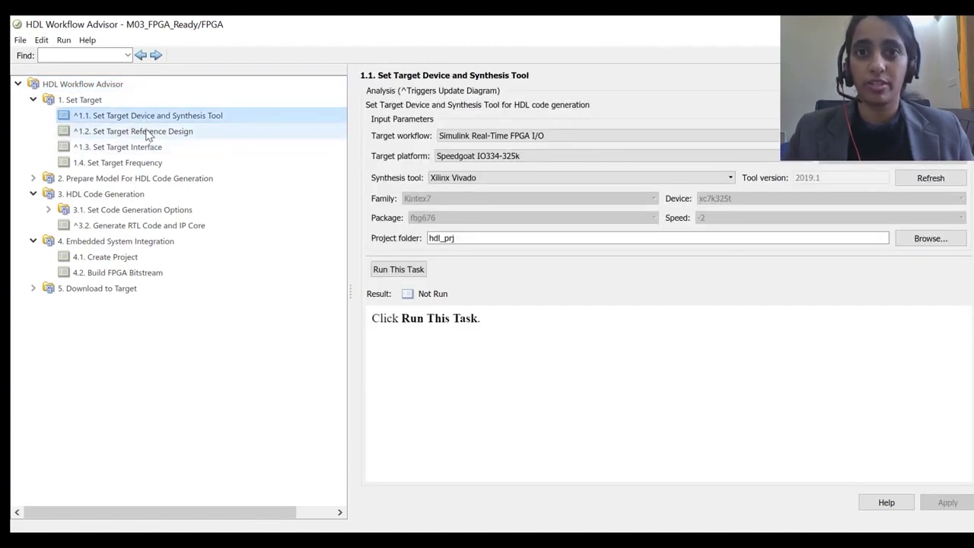
left_click(149, 133)
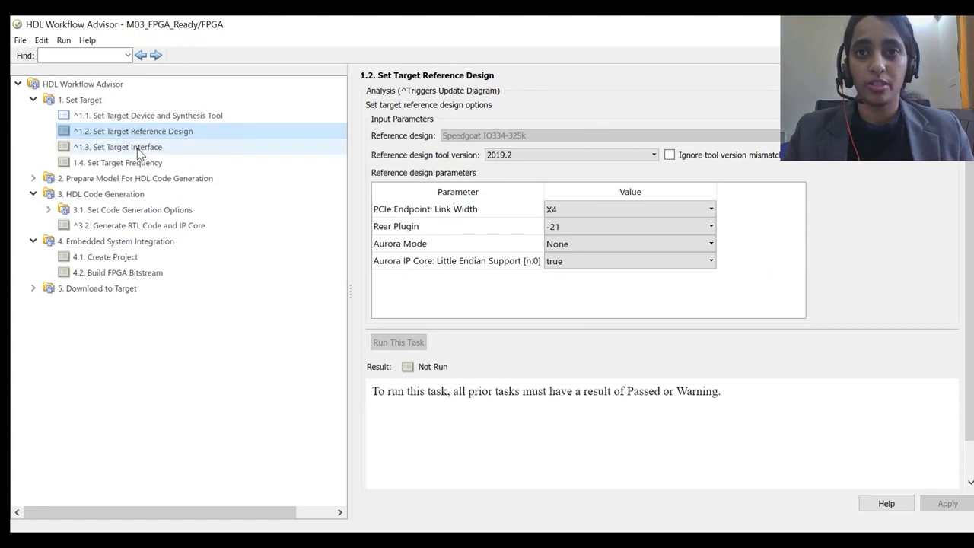
left_click(140, 151)
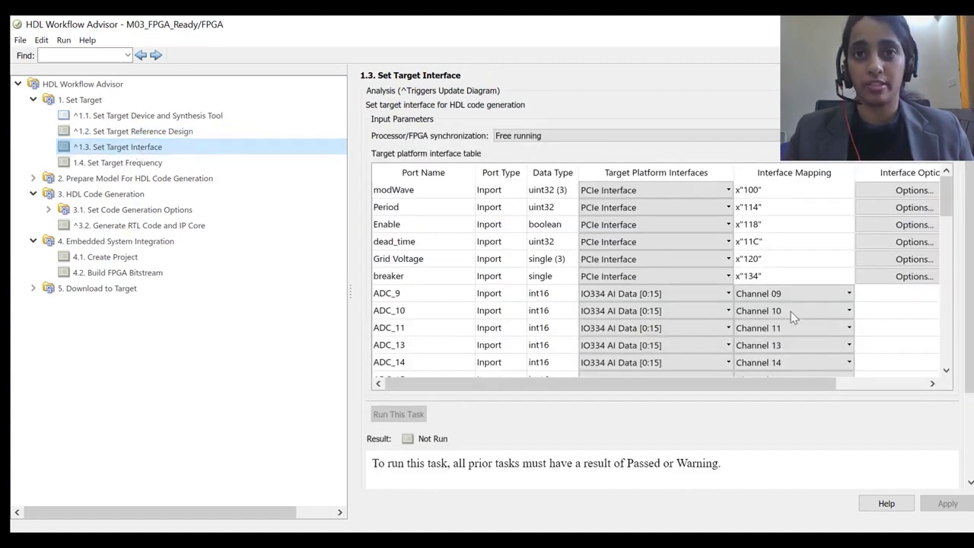
Keep the port mappings: PCIe for modWave, IO334 AI Data for ADC_9, DMA_To_CPU_tready unchanged
left_click(637, 191)
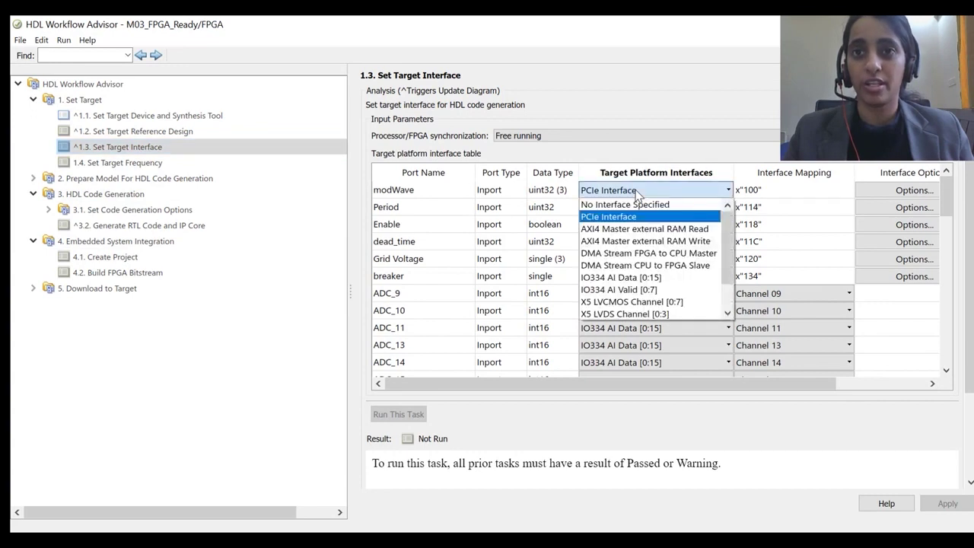
left_click(638, 192)
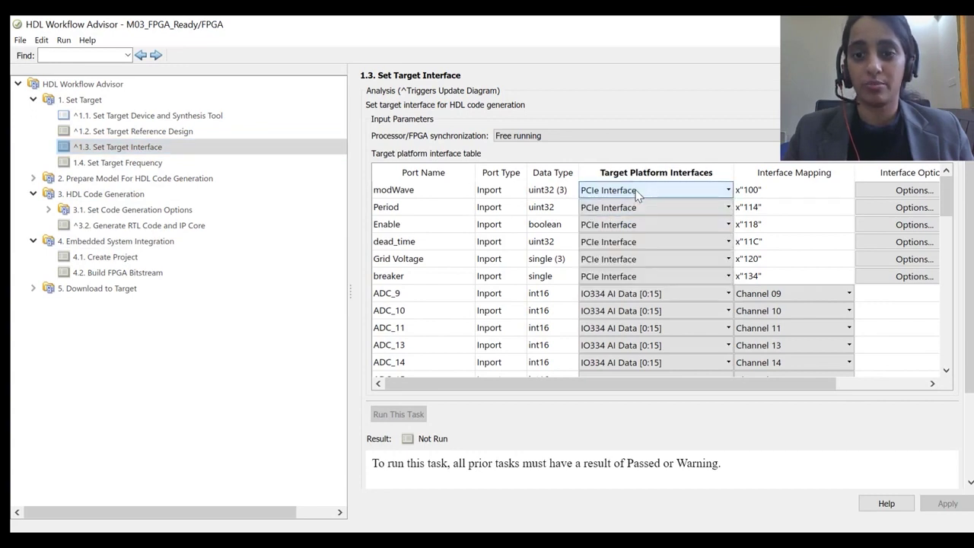
left_click(641, 298)
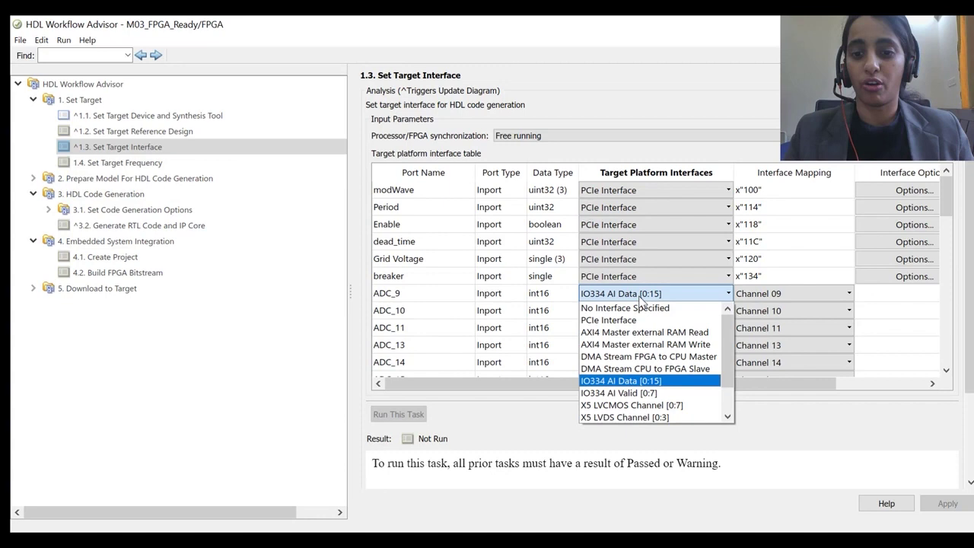
left_click(640, 300)
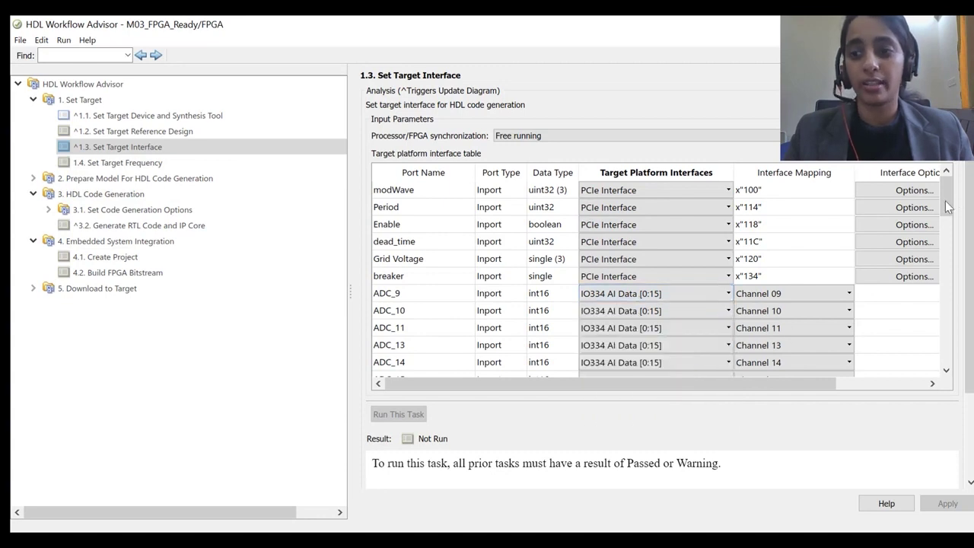
scroll(953, 258, "down", 4)
scroll(957, 282, "down", 4)
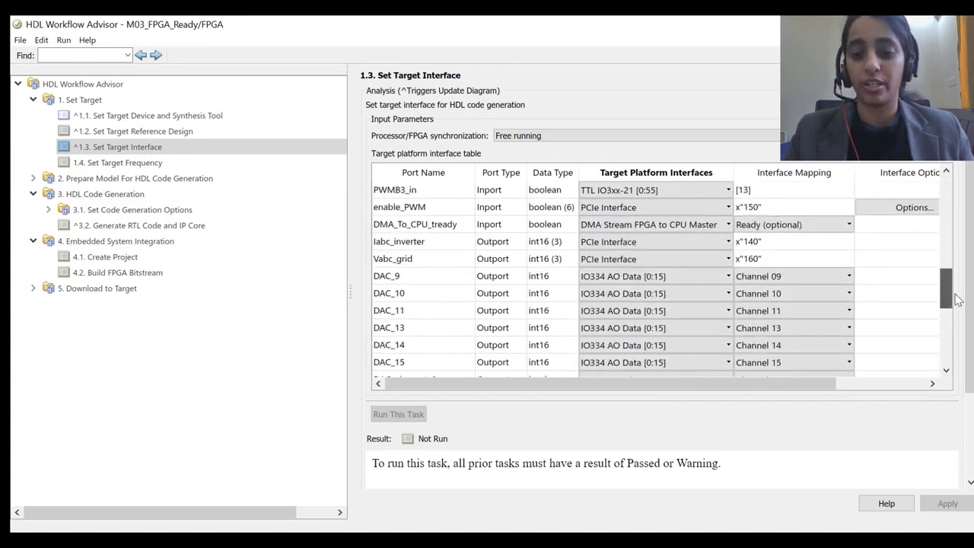
left_click(692, 226)
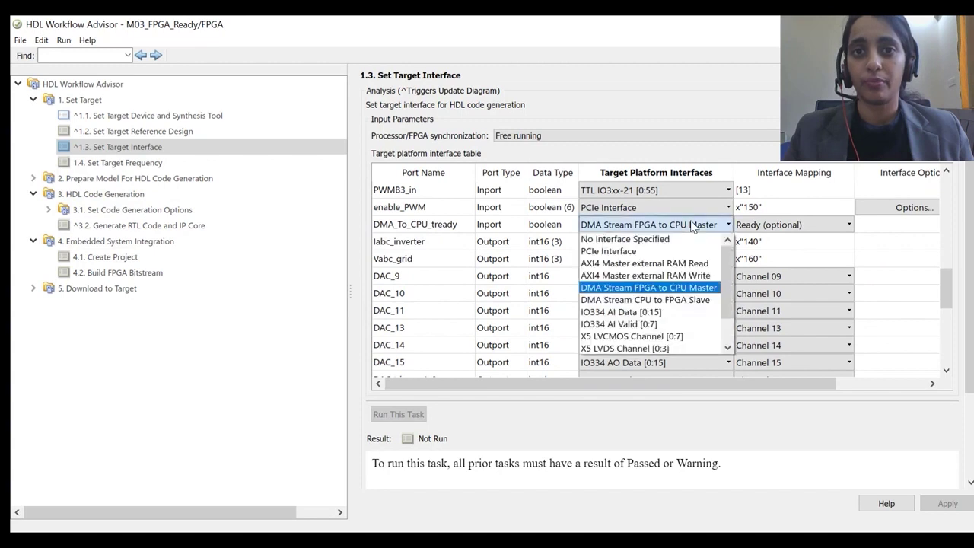
left_click(796, 452)
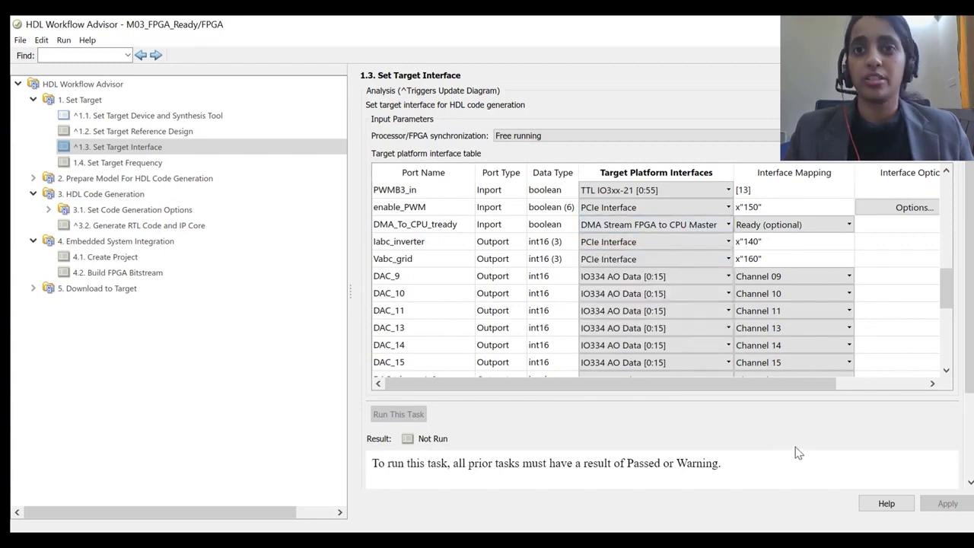
Open task 4.2 Build FPGA Bitstream, with the synthesis Tcl file left at Default
left_click(119, 274)
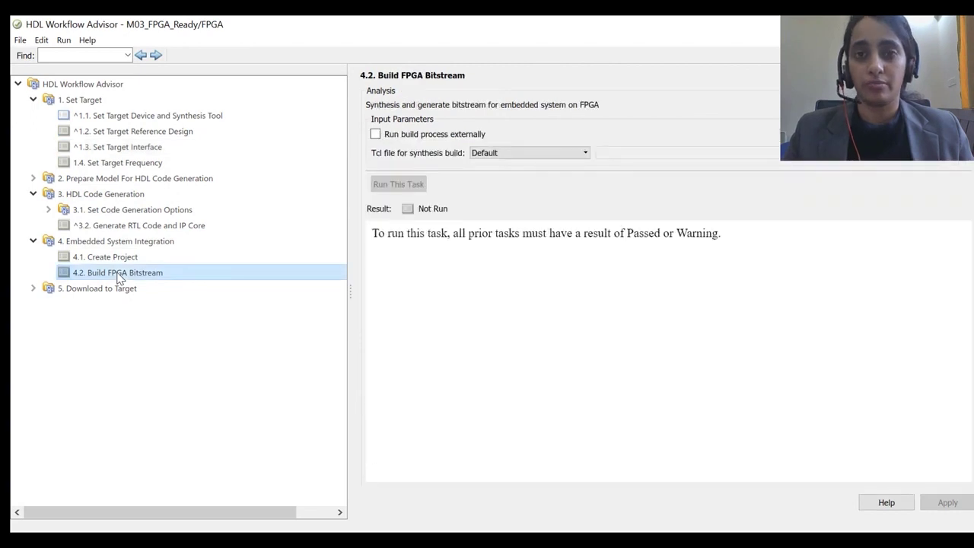